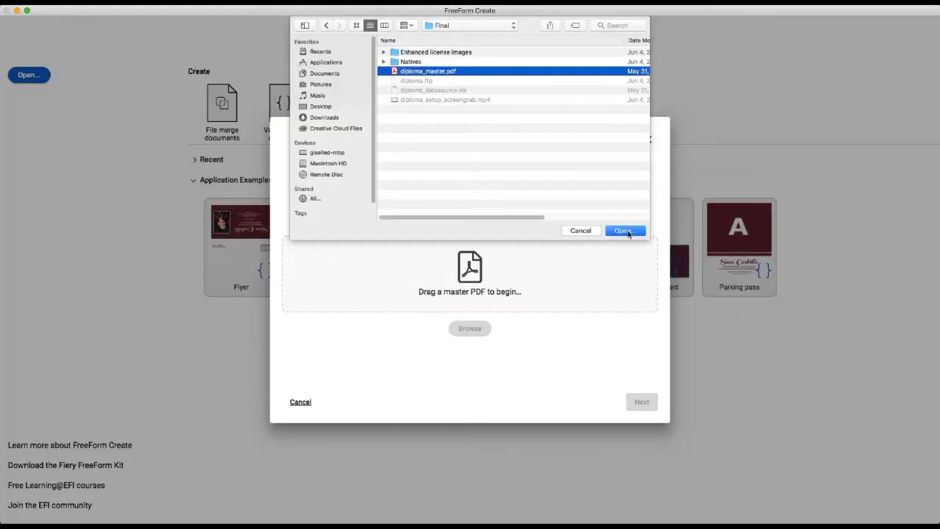
Load diploma_master.pdf from the Final folder as the one-page master document.
left_click(623, 232)
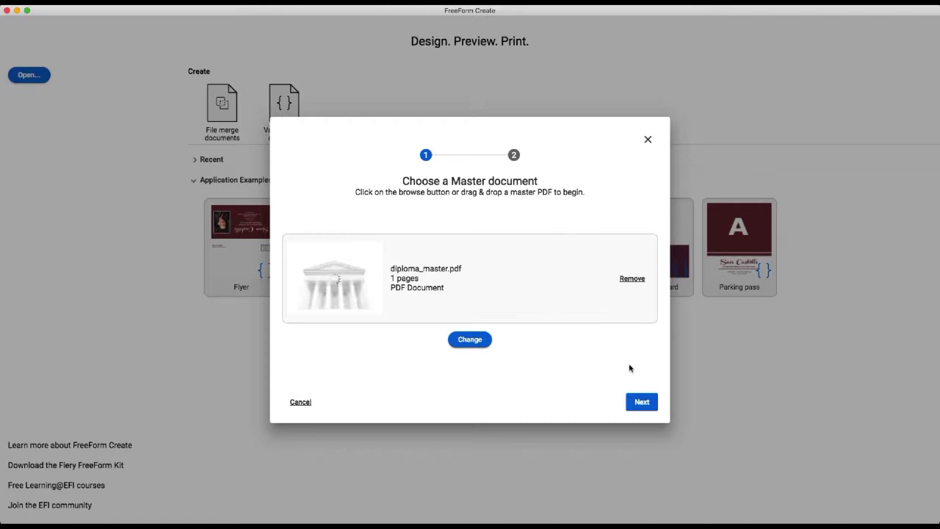
Attach diploma_datasource.xls, load its five text columns, and create the design.
left_click(637, 400)
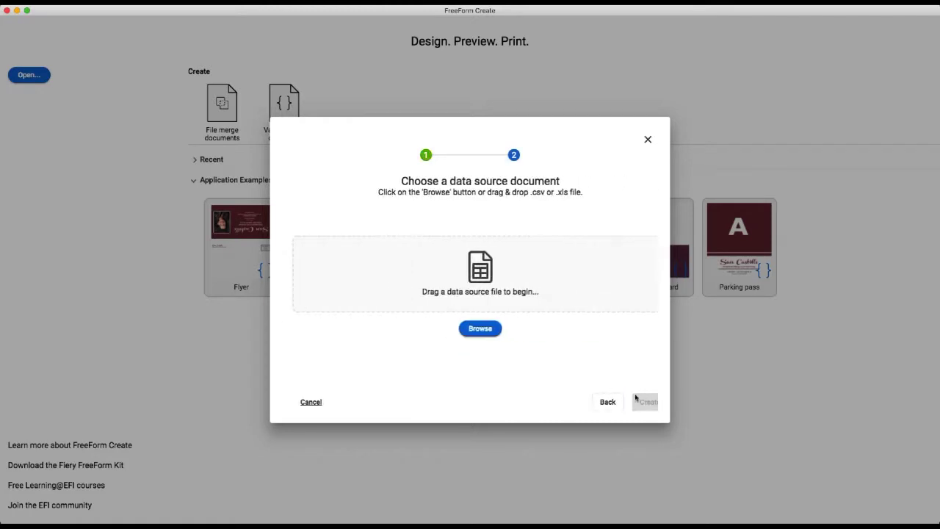
left_click(483, 330)
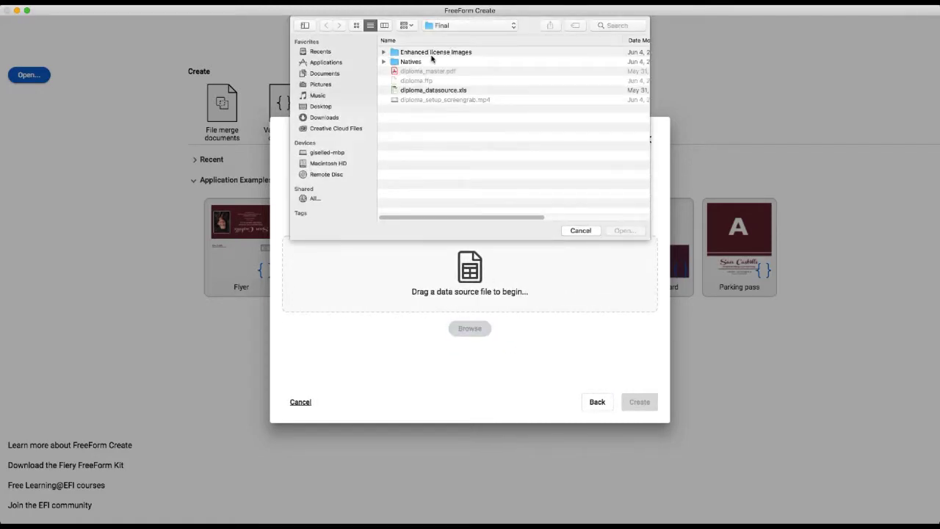
left_click(432, 91)
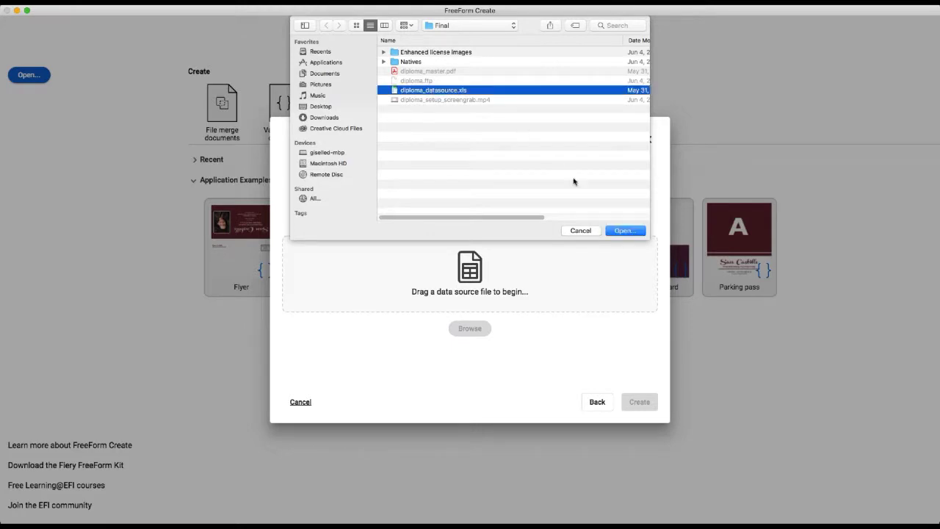
left_click(624, 232)
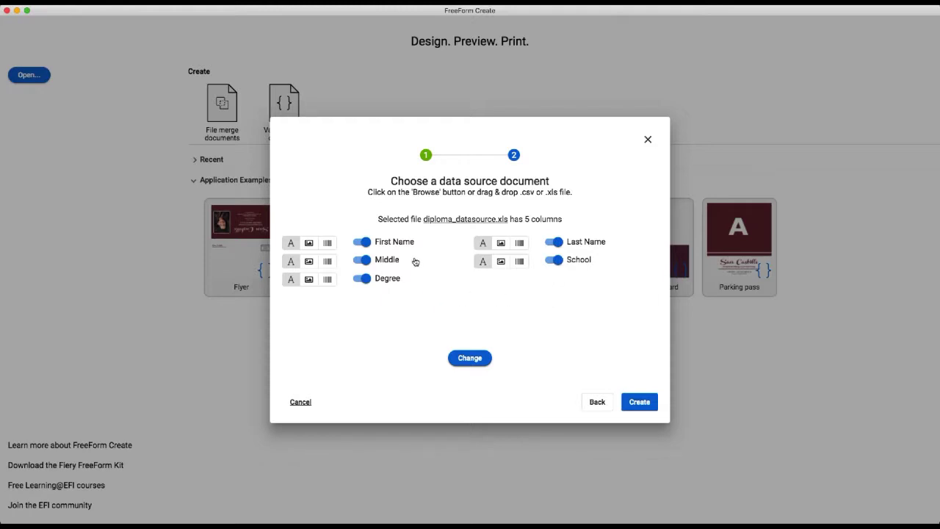
left_click(638, 402)
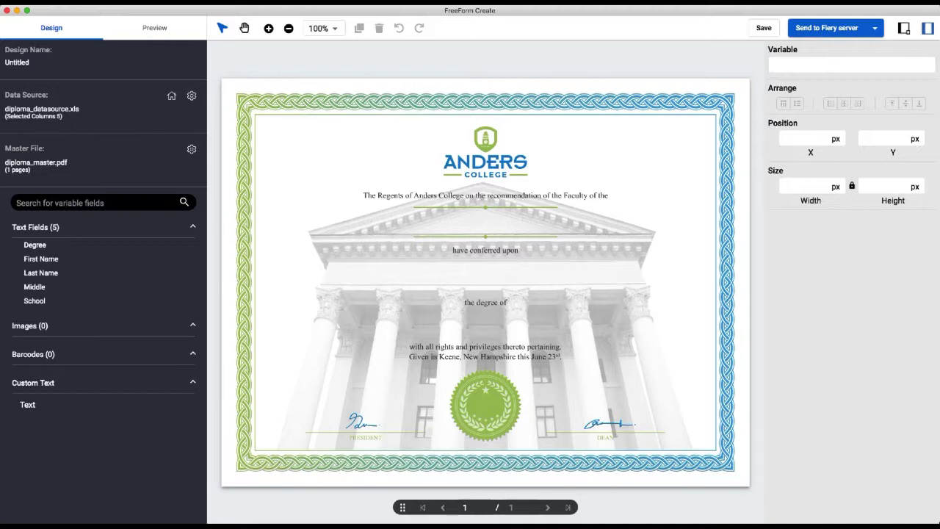
Drop the School text field onto the diploma just below the Regents line.
left_click_drag(46, 300, 514, 226)
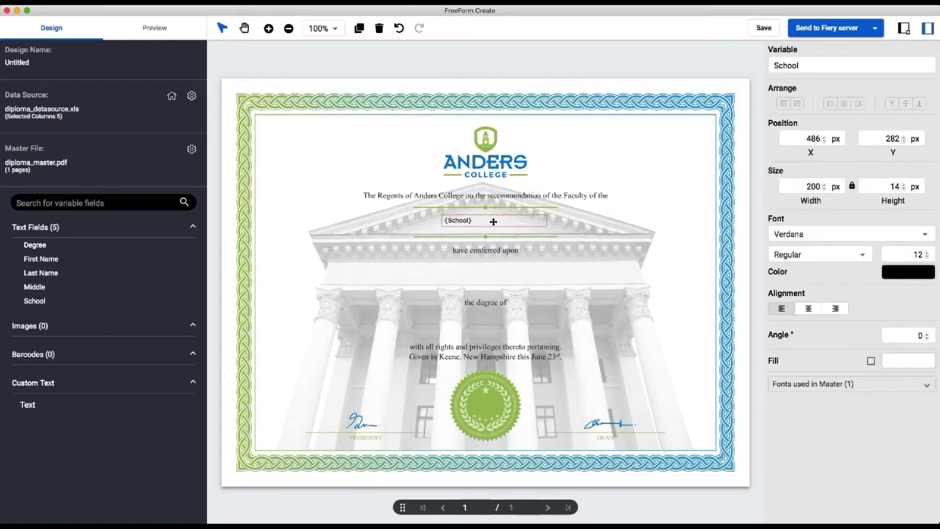
Set the School field's font to Times New Roman Bold Italic.
left_click(927, 235)
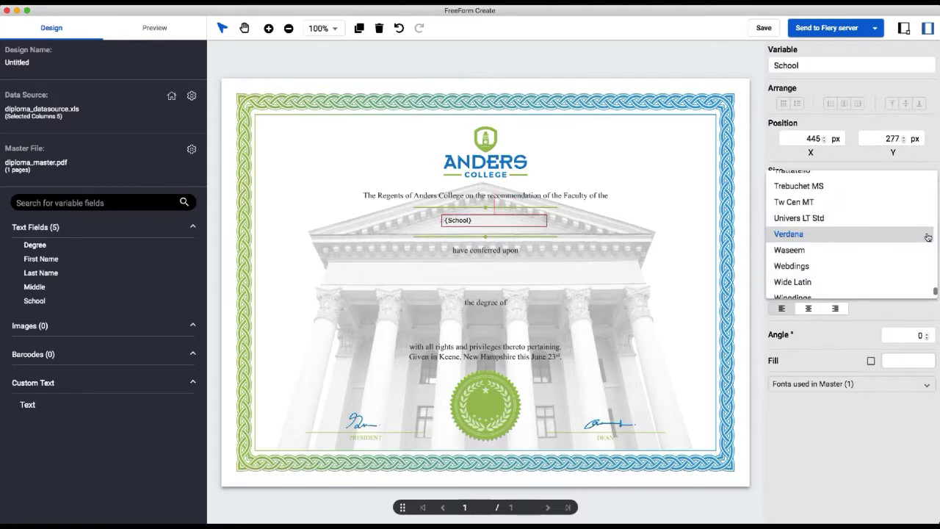
scroll(927, 237, "up", 2)
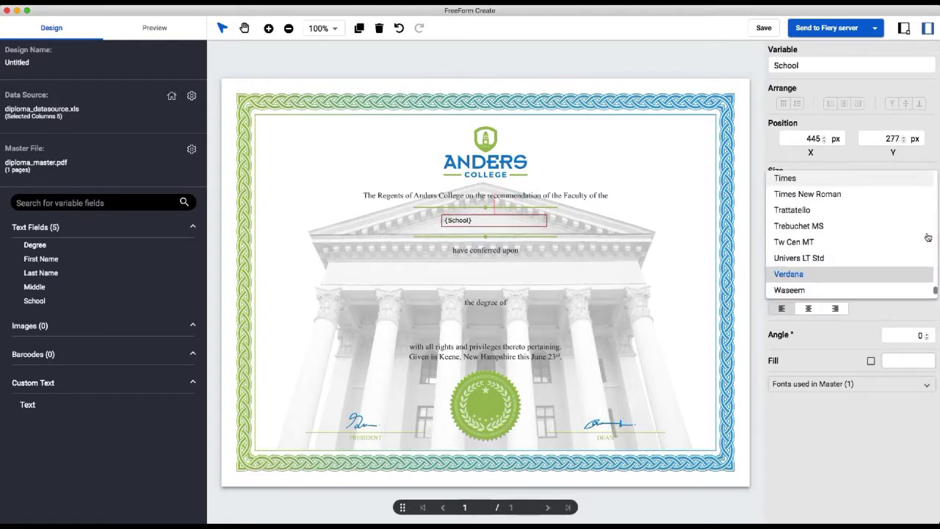
left_click(817, 194)
left_click(855, 254)
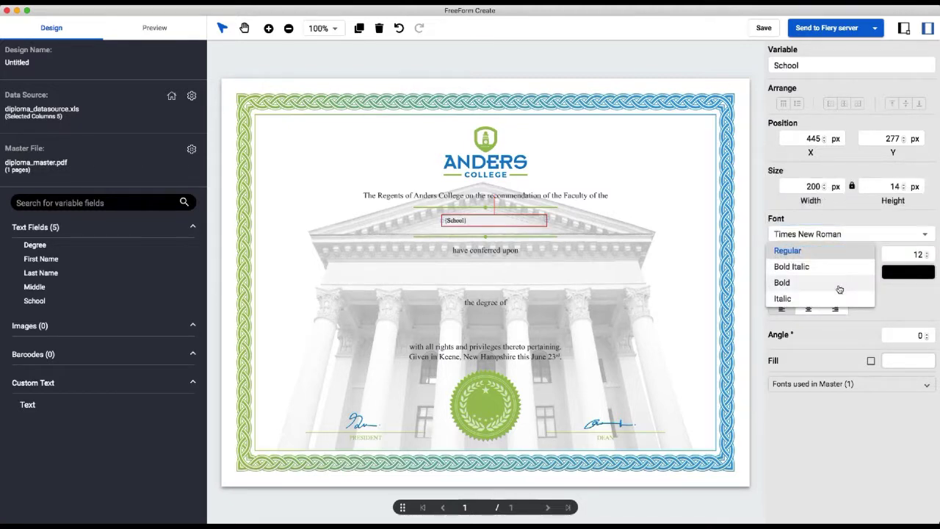
left_click(832, 267)
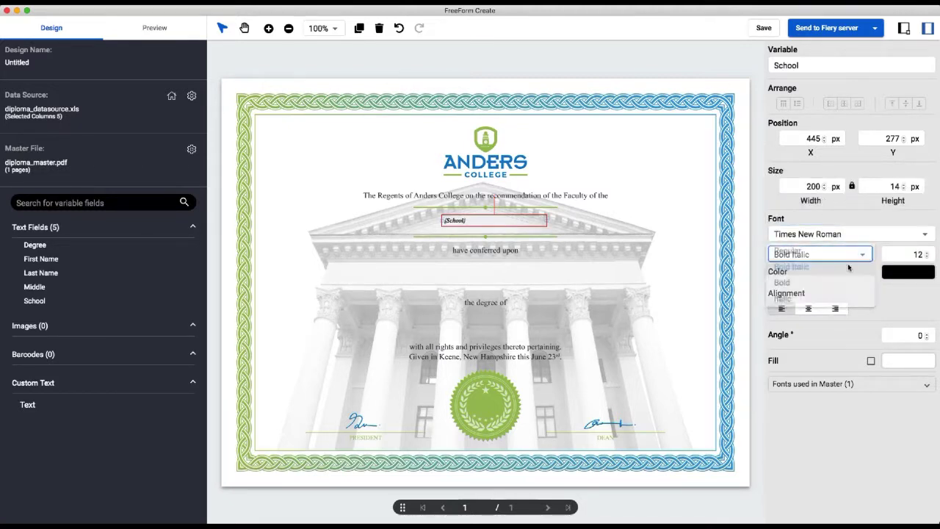
Set the School font size to 26, keep black text, and switch to plain Italic.
double_click(914, 253)
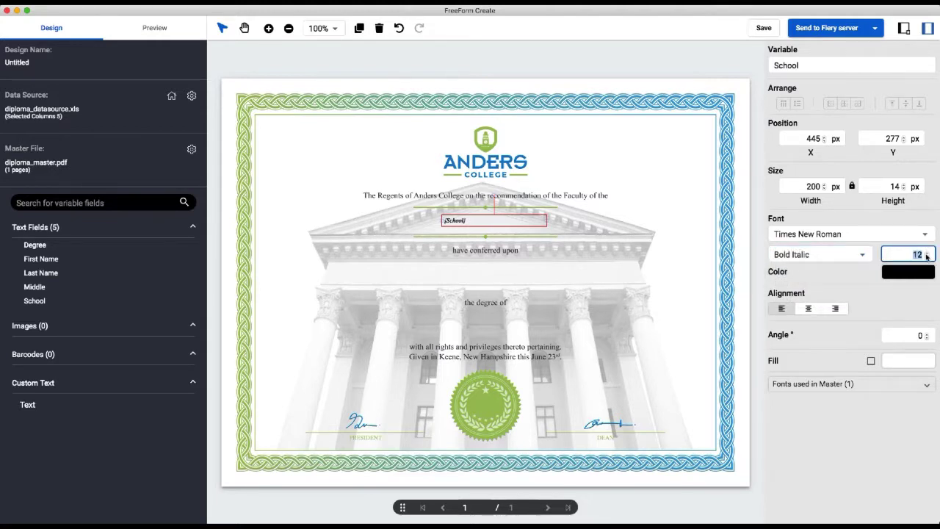
type("26")
left_click(908, 272)
left_click(899, 309)
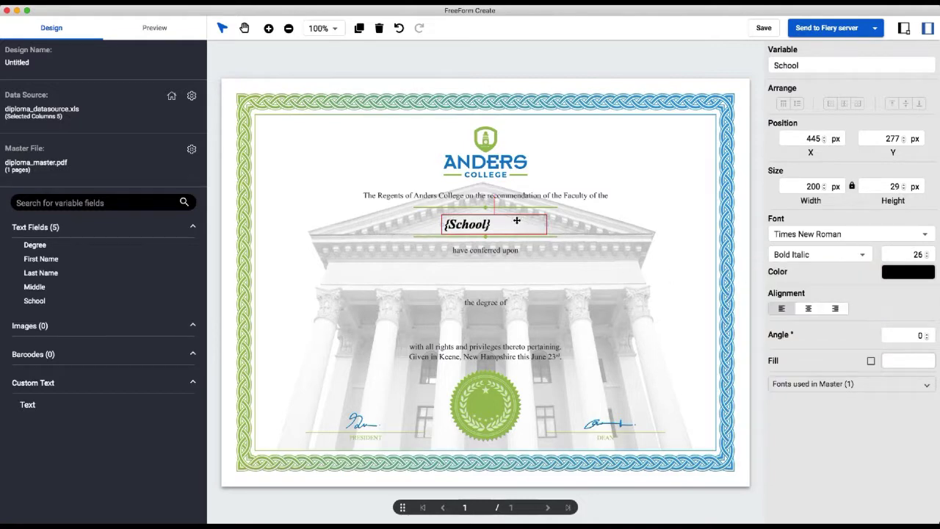
left_click(804, 254)
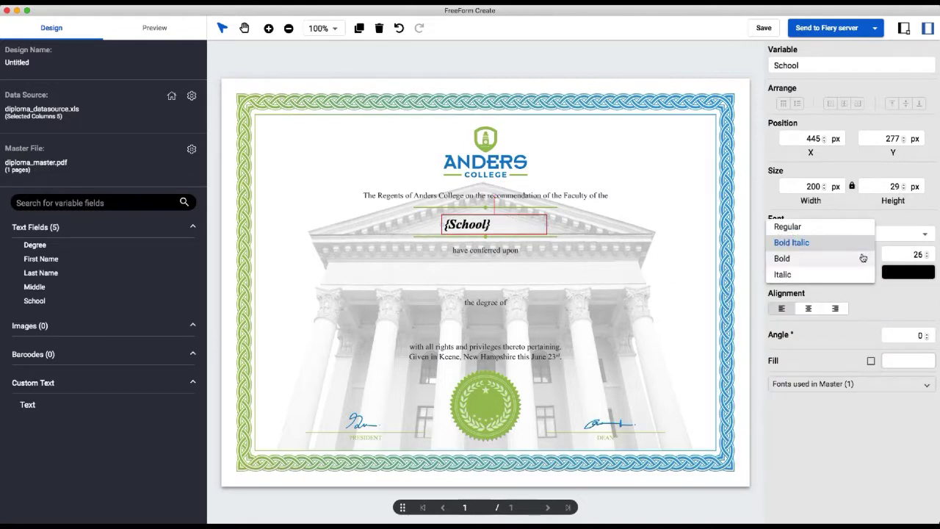
left_click(818, 276)
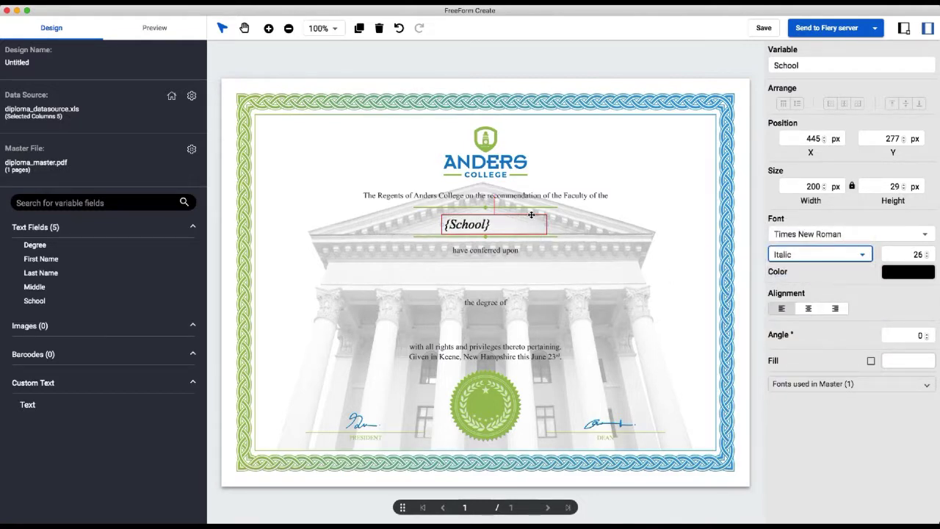
left_click(529, 217)
left_click(479, 216)
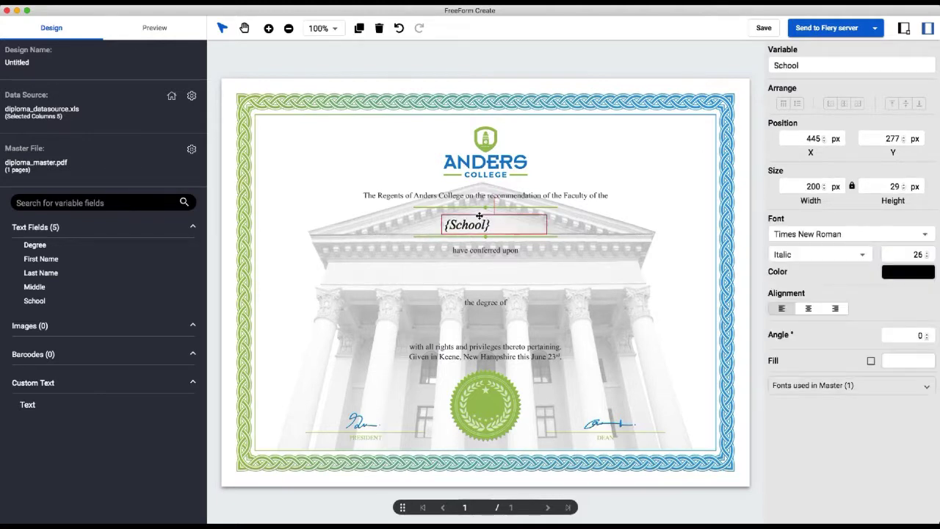
Widen the School box to 492 px, centre its text, and place it at X 285, Y 270.
left_click_drag(479, 215, 440, 212)
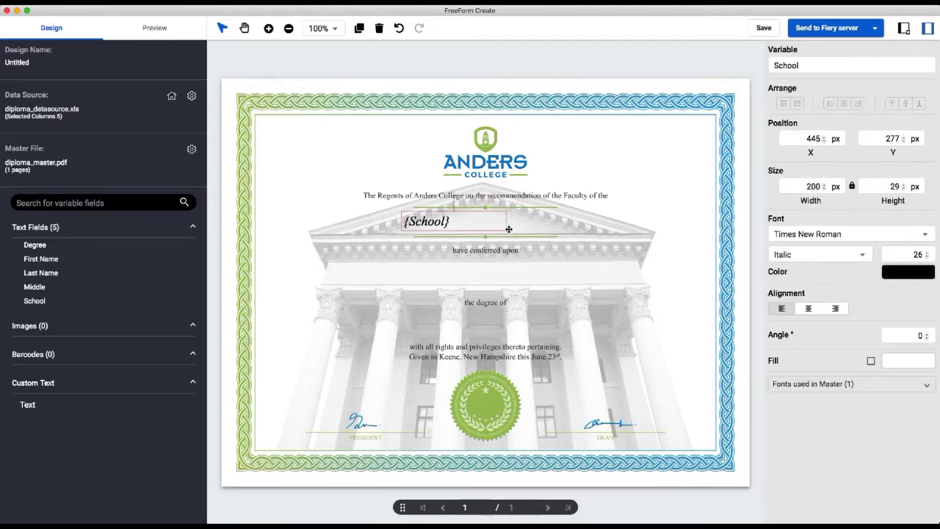
left_click_drag(506, 222, 653, 227)
left_click(596, 213)
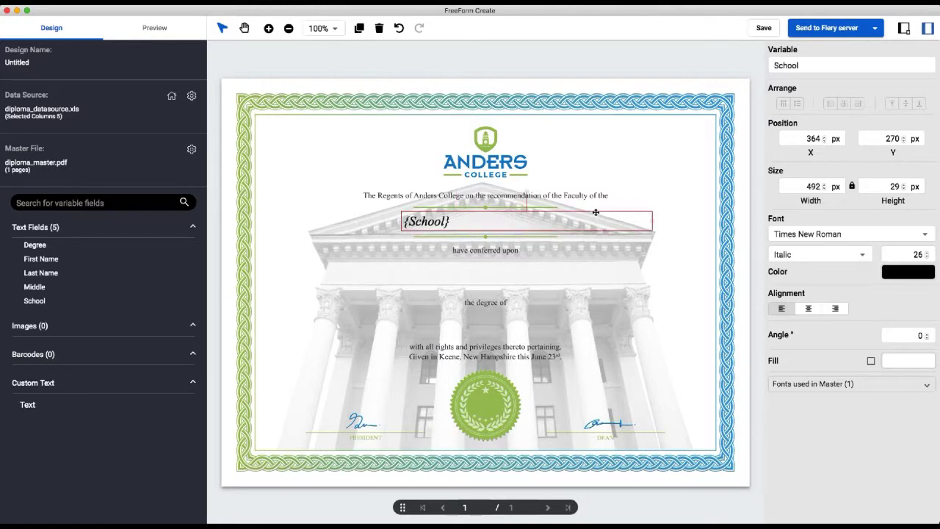
left_click_drag(592, 212, 554, 213)
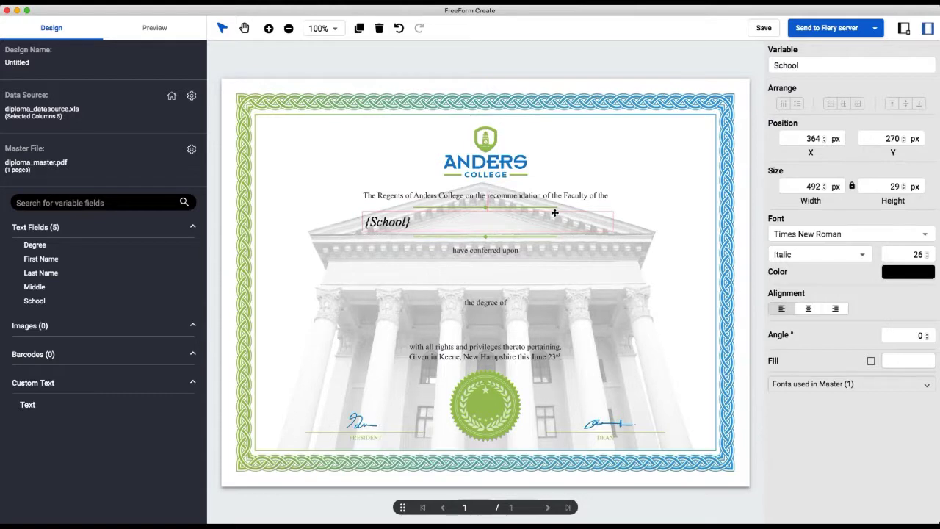
left_click(808, 308)
left_click_drag(556, 214, 555, 213)
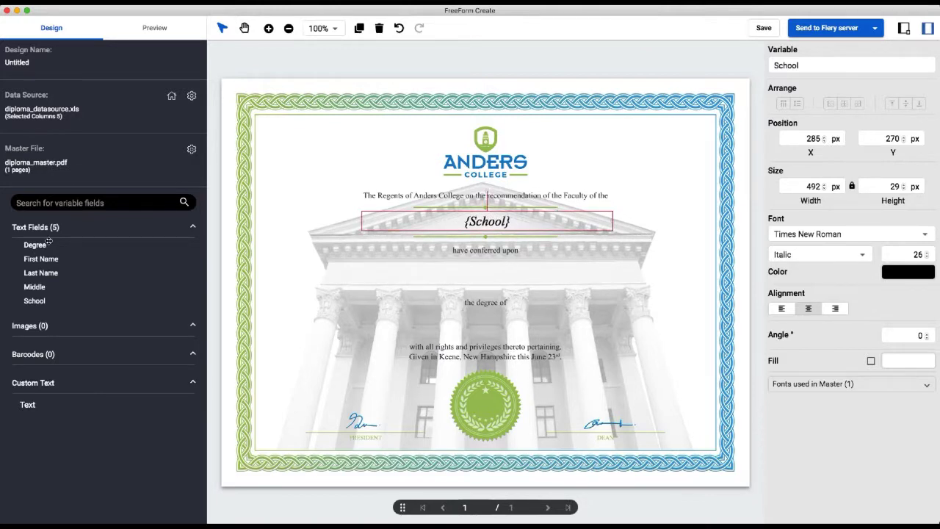
Add First Name, Middle and Last Name fields on the line below 'have conferred upon'.
left_click_drag(42, 259, 462, 273)
left_click_drag(578, 284, 440, 277)
left_click_drag(35, 287, 493, 276)
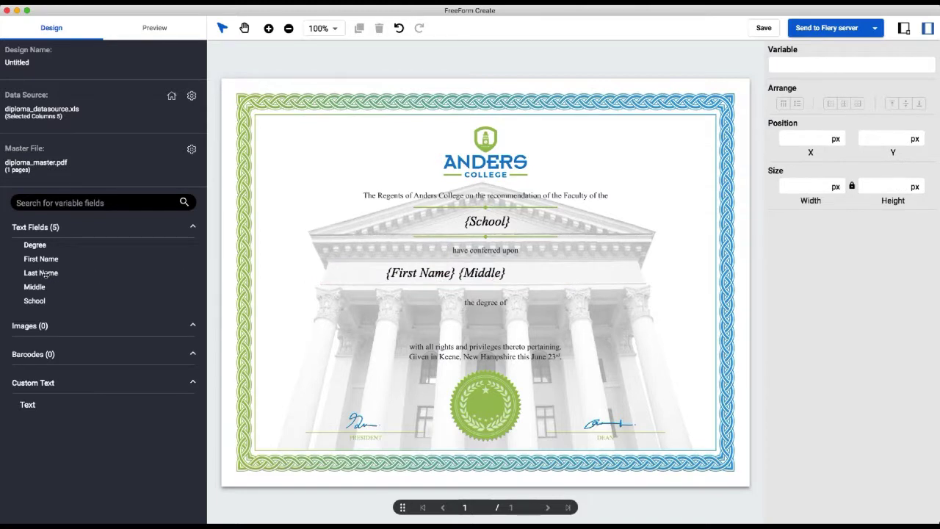
left_click_drag(46, 275, 498, 278)
Widen the name box to 699 px, centre it, and drop the Degree field below.
left_click(552, 278)
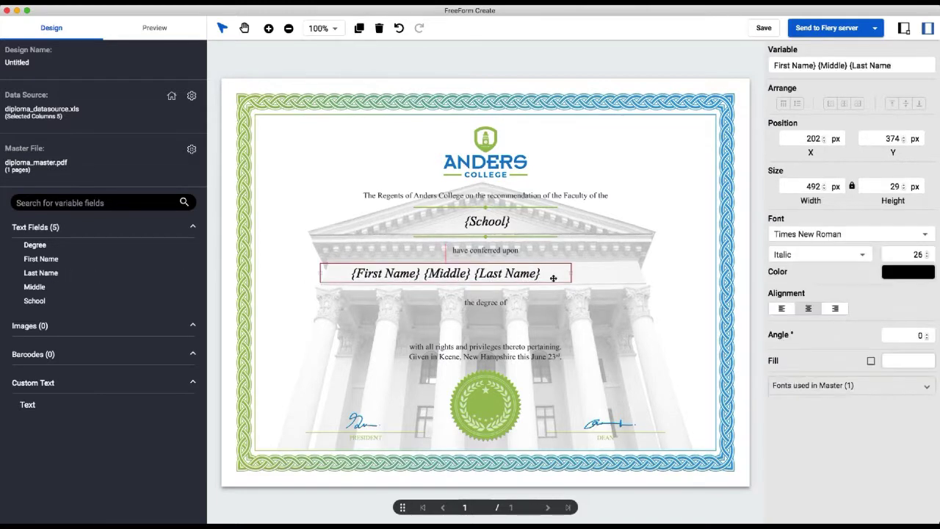
left_click_drag(572, 273, 656, 273)
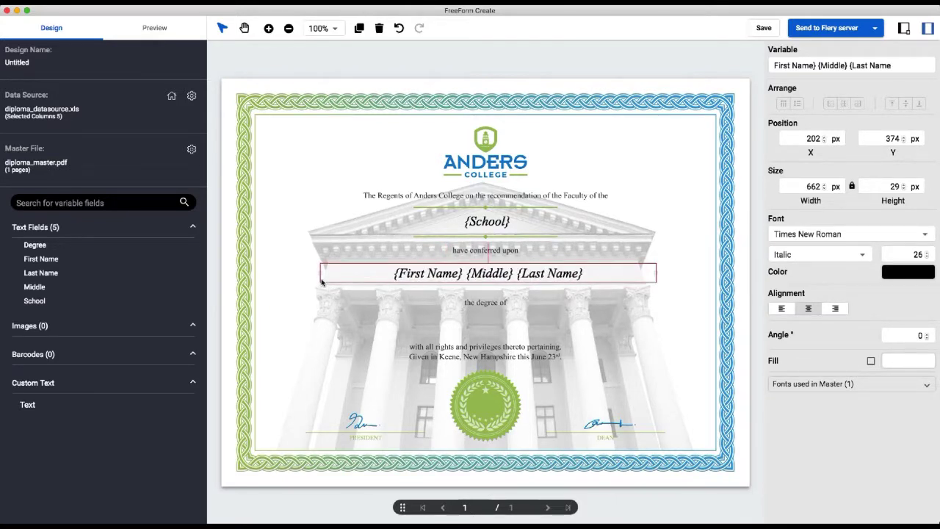
left_click_drag(319, 274, 301, 272)
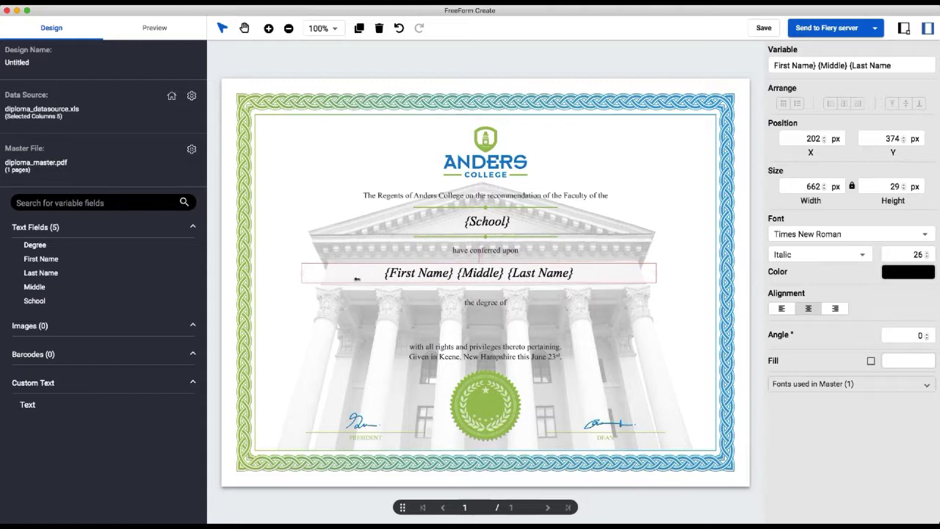
left_click_drag(526, 272, 529, 272)
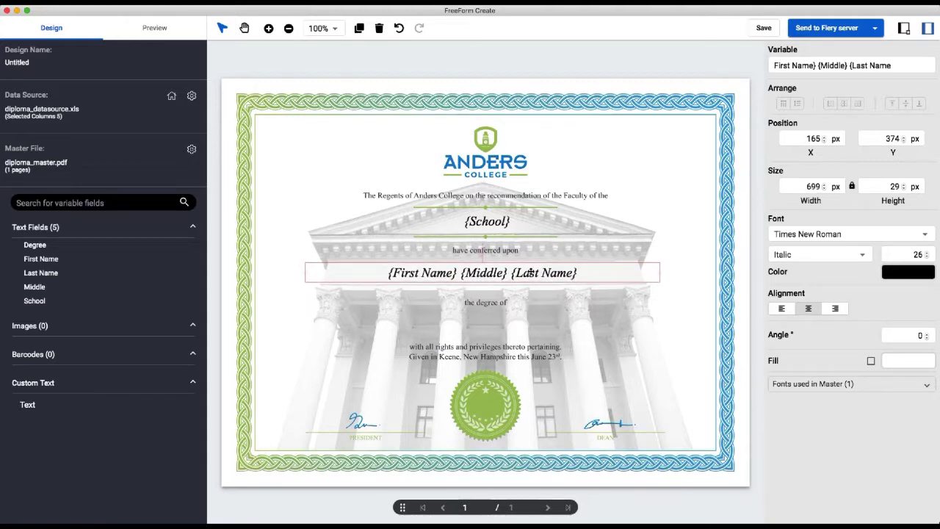
left_click_drag(29, 248, 489, 329)
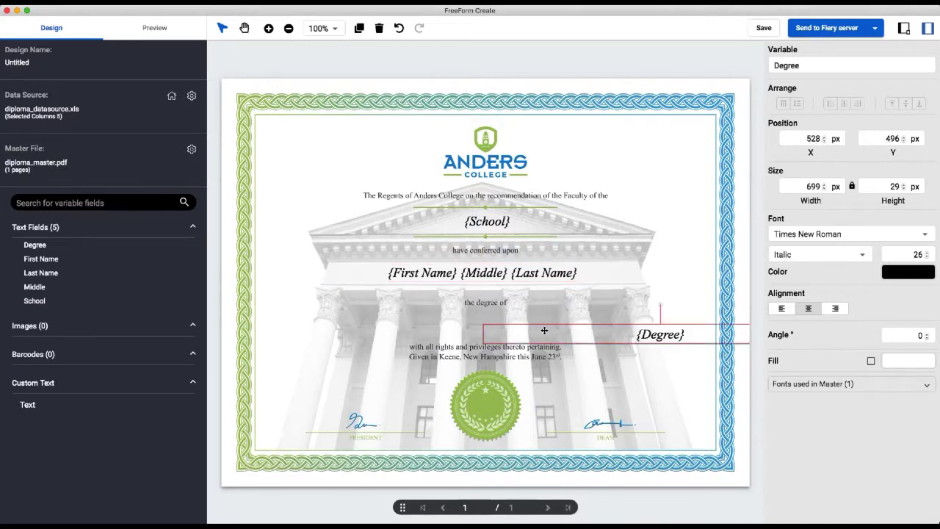
Centre the Degree field, set the full-name field to size 32, and widen it to 738 px.
left_click_drag(570, 328, 498, 325)
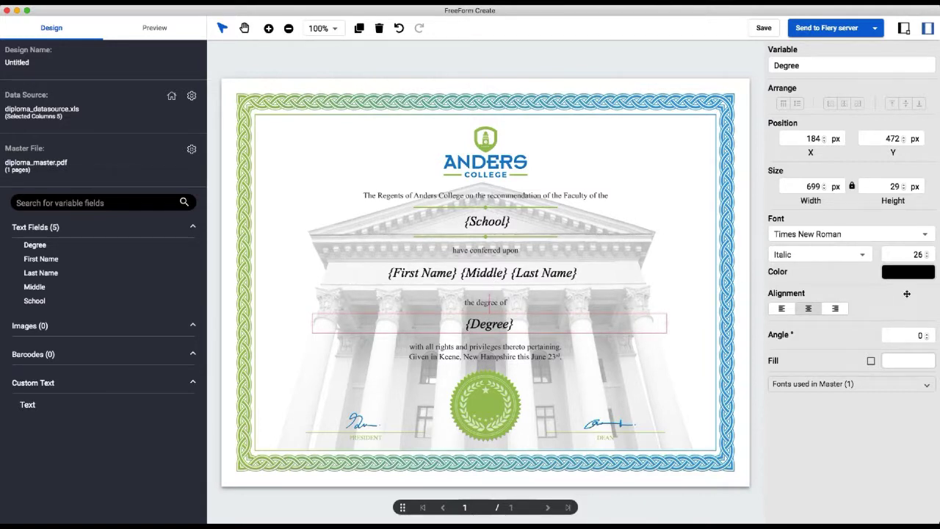
left_click(926, 253)
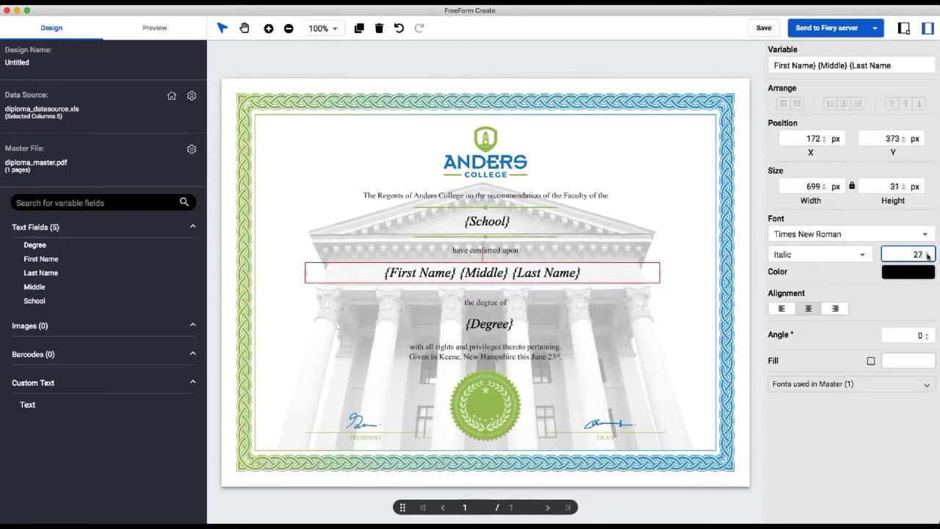
left_click_drag(912, 254, 927, 254)
type("32")
left_click(502, 276)
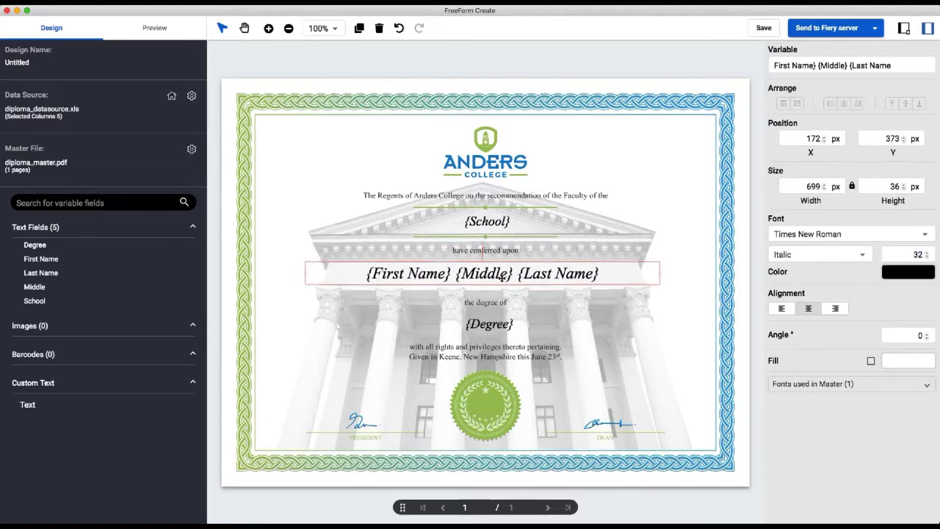
left_click_drag(652, 273, 678, 271)
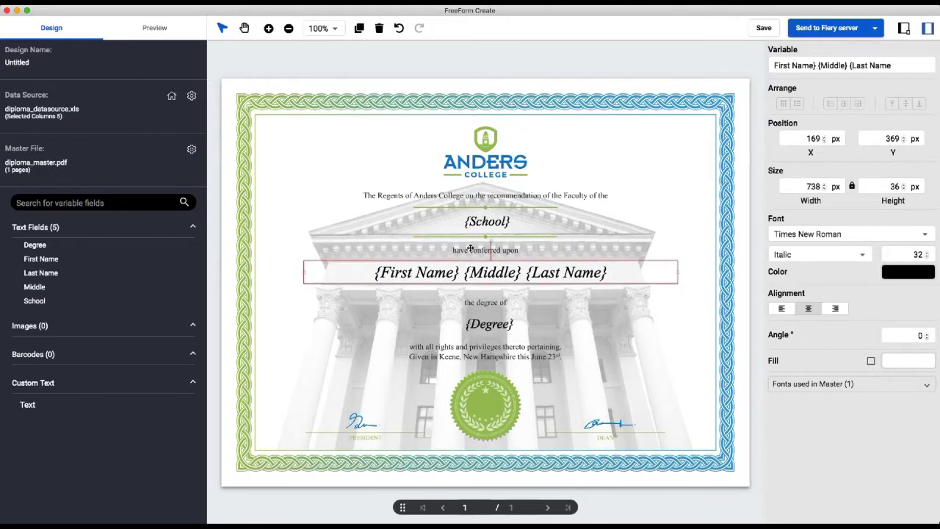
Select the School, full-name and Degree fields together and apply Align Center to them.
left_click(503, 220)
left_click(493, 272, "shift")
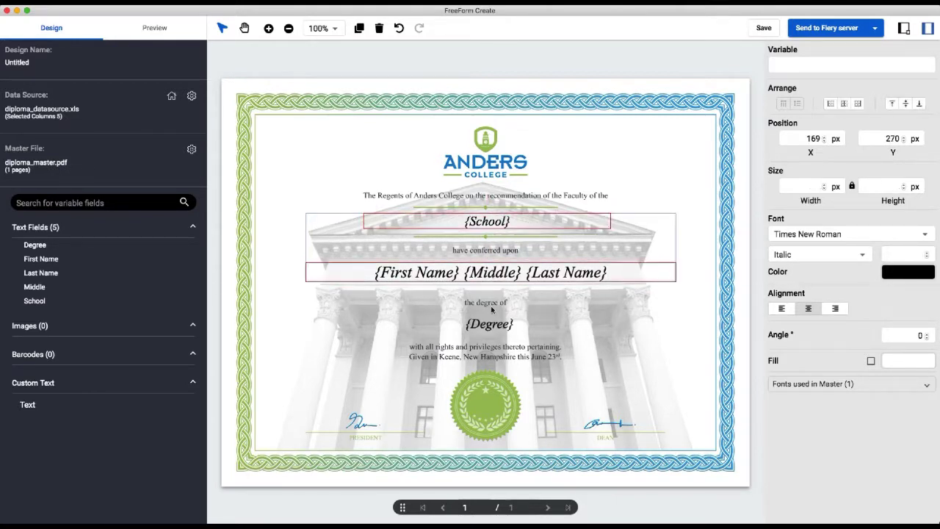
left_click(490, 323, "shift")
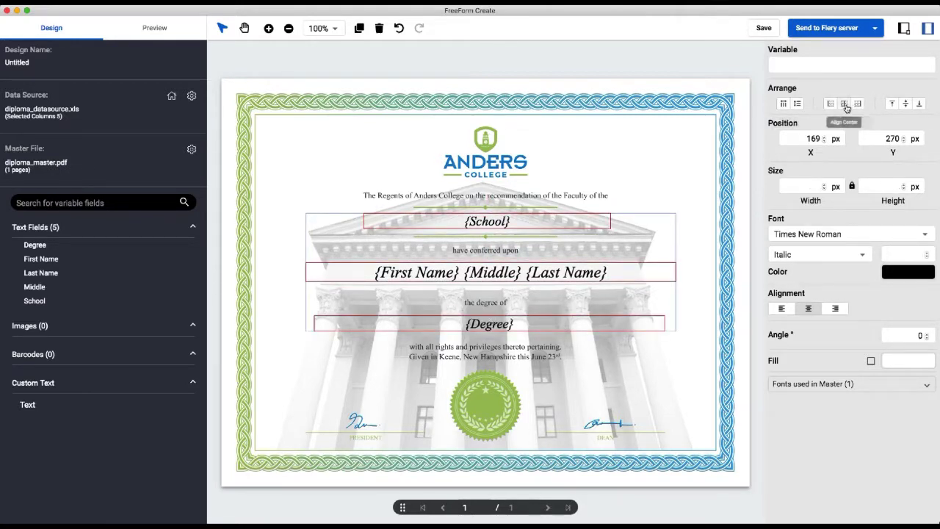
left_click(844, 104)
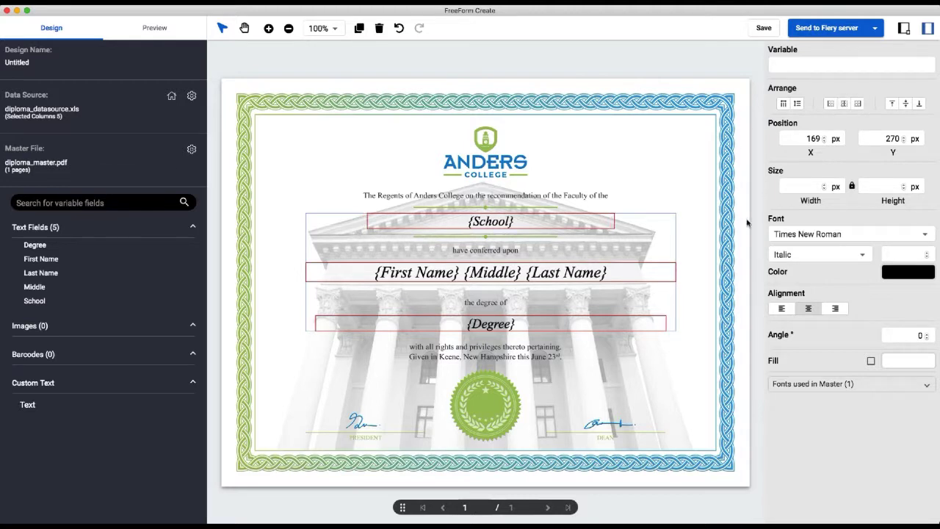
left_click(698, 304)
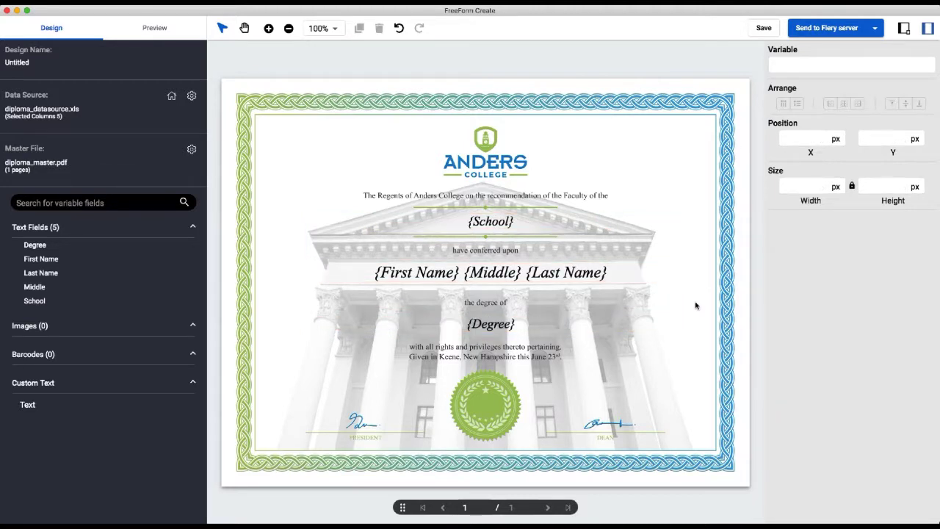
left_click(482, 219)
left_click(497, 272, "shift")
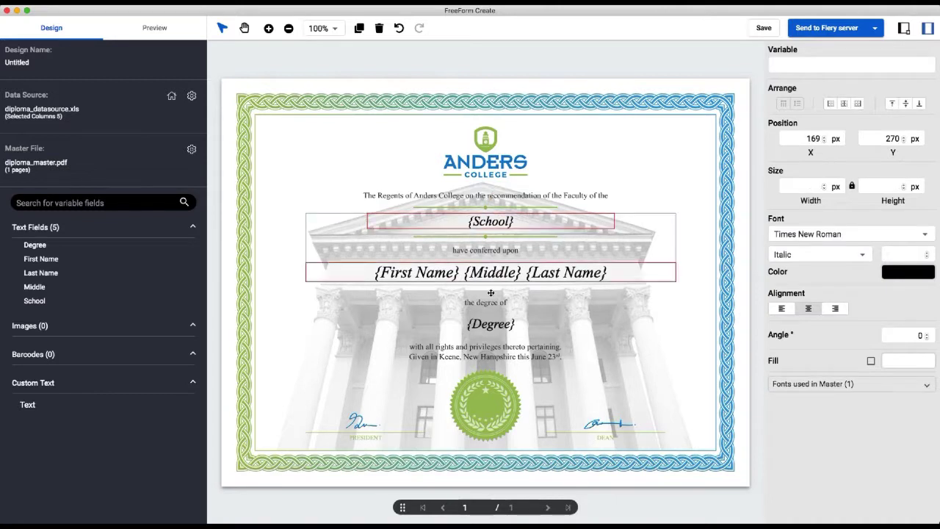
left_click(492, 326, "shift")
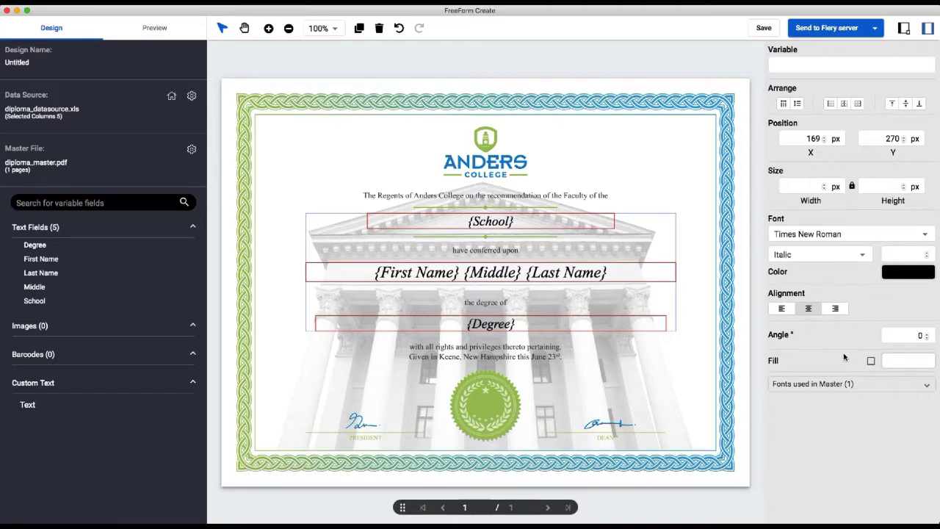
left_click(706, 242)
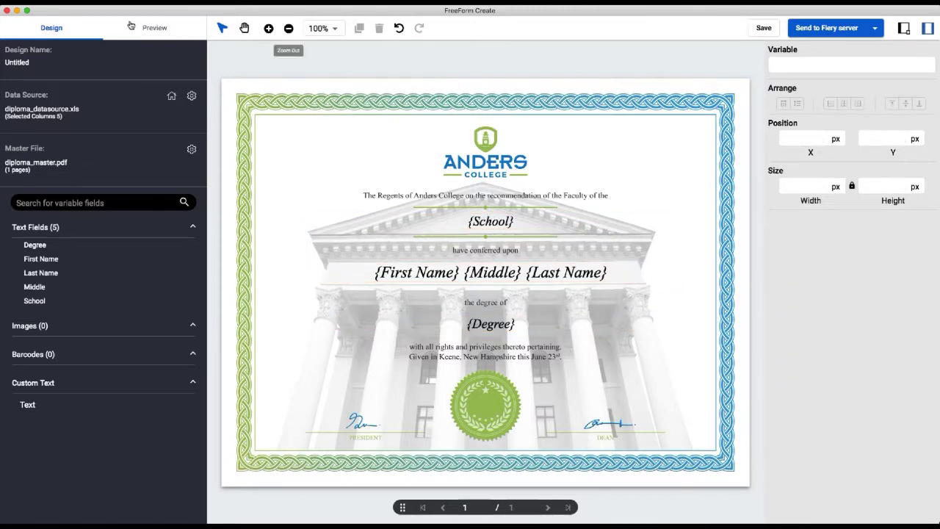
Switch to Preview and show the diploma merged with a MASTERS OF SOCIAL WORK record.
left_click(156, 28)
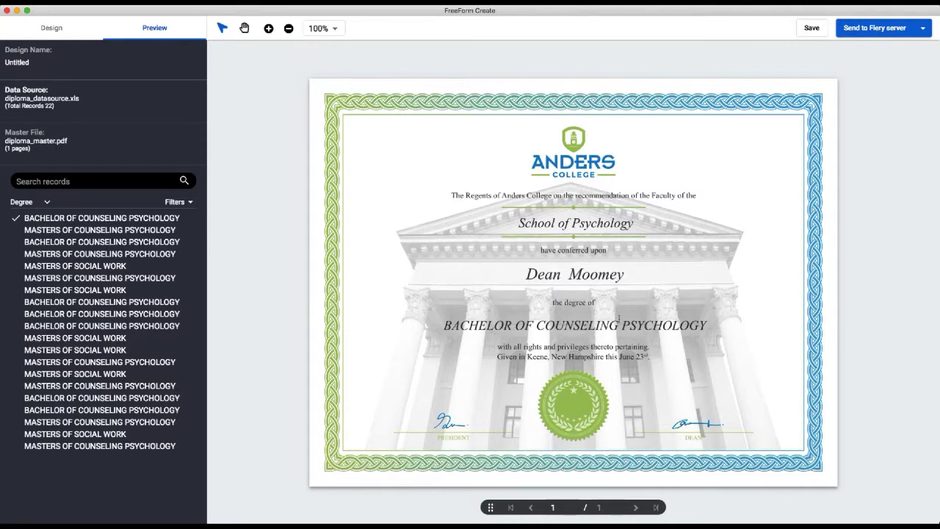
left_click(99, 268)
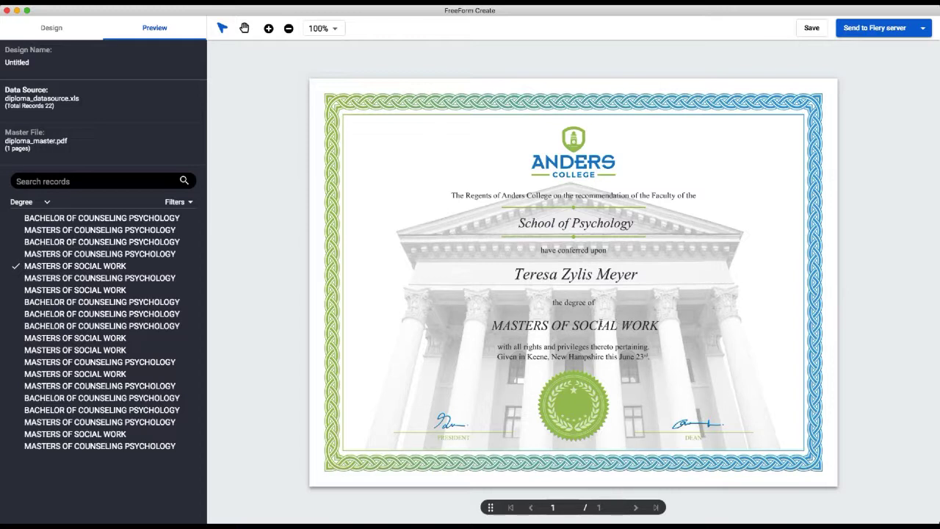
List the preview records by First Name.
left_click(189, 202)
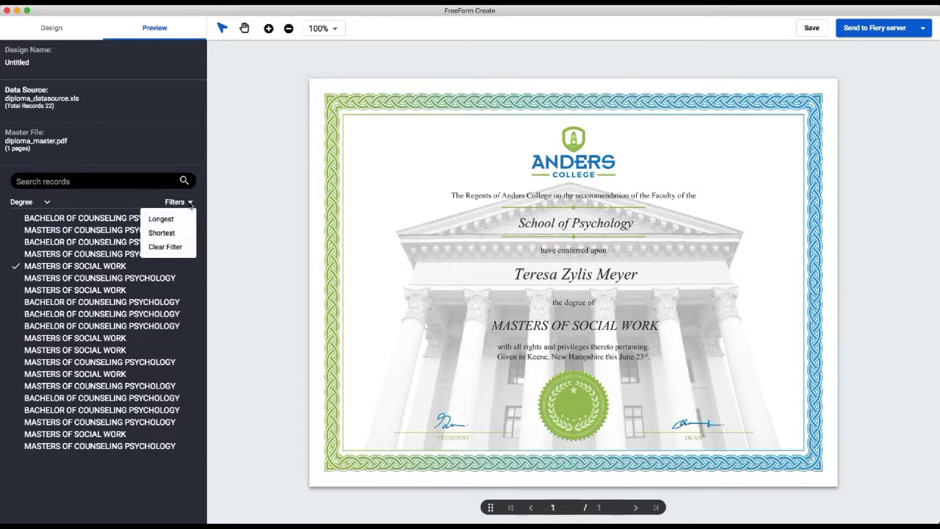
left_click(45, 202)
left_click(46, 202)
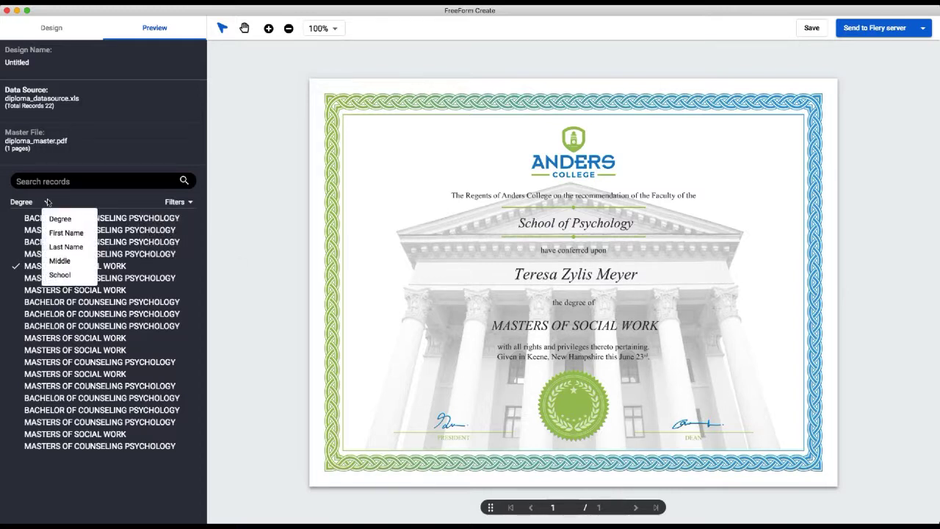
left_click(57, 233)
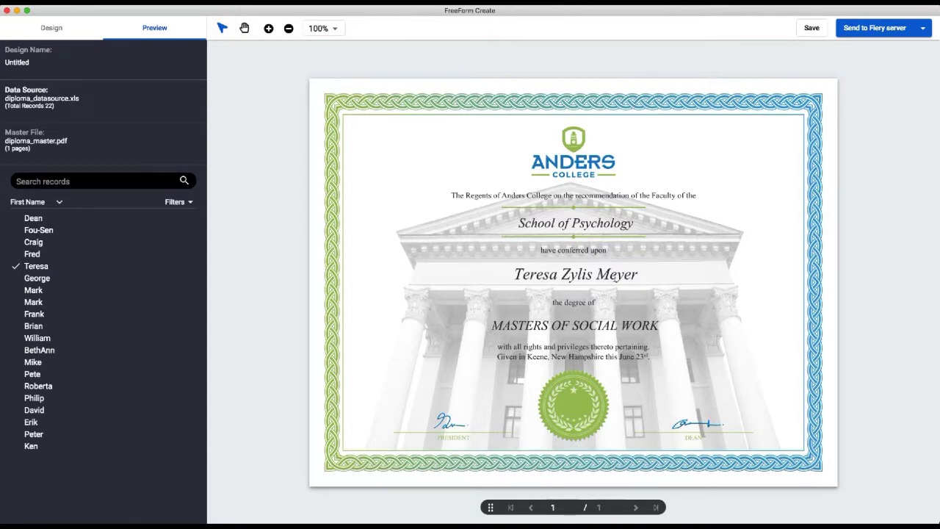
List records by Last Name, filter to the longest, and preview that BACHELOR OF COUNSELING PSYCHOLOGY diploma.
left_click(190, 203)
left_click(60, 205)
left_click(59, 205)
left_click(74, 247)
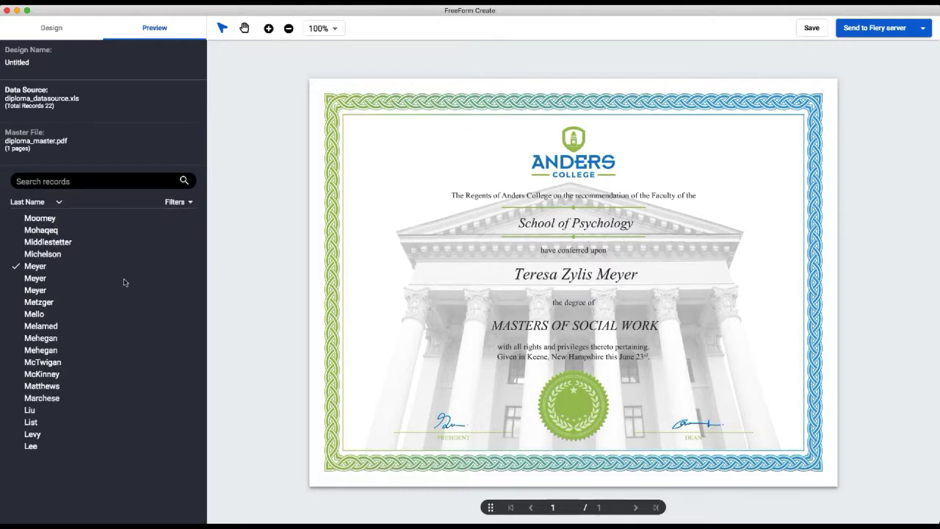
left_click(191, 204)
left_click(176, 215)
left_click(47, 220)
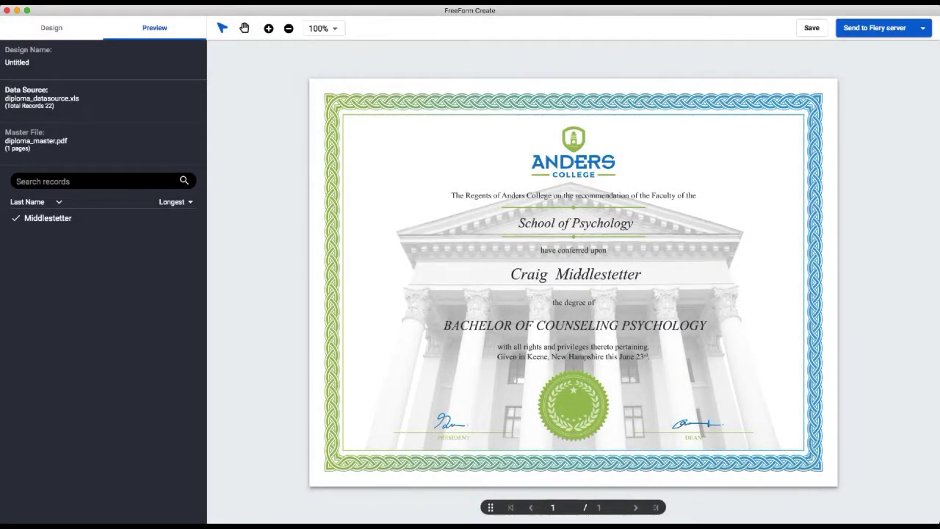
List the records by Middle name, preview one, then filter to the Longest middle name.
left_click(190, 202)
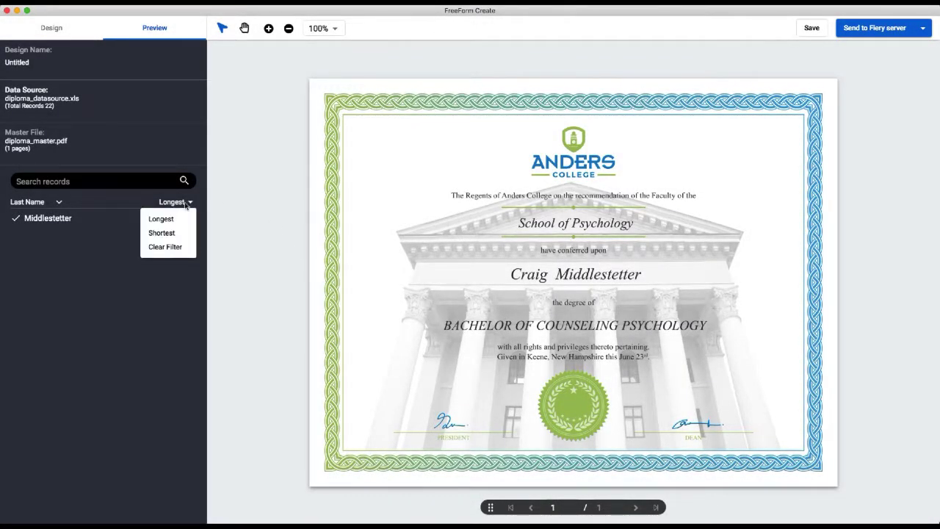
left_click(59, 203)
left_click(59, 204)
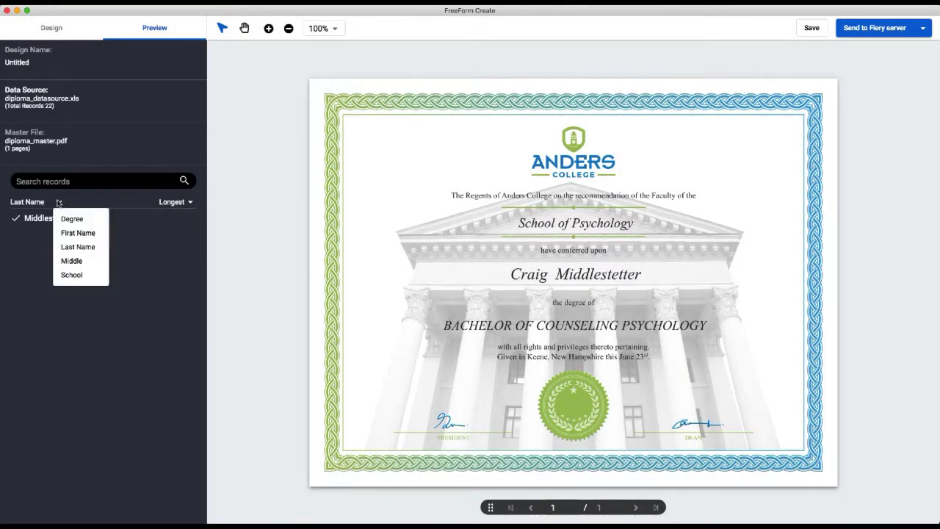
left_click(82, 261)
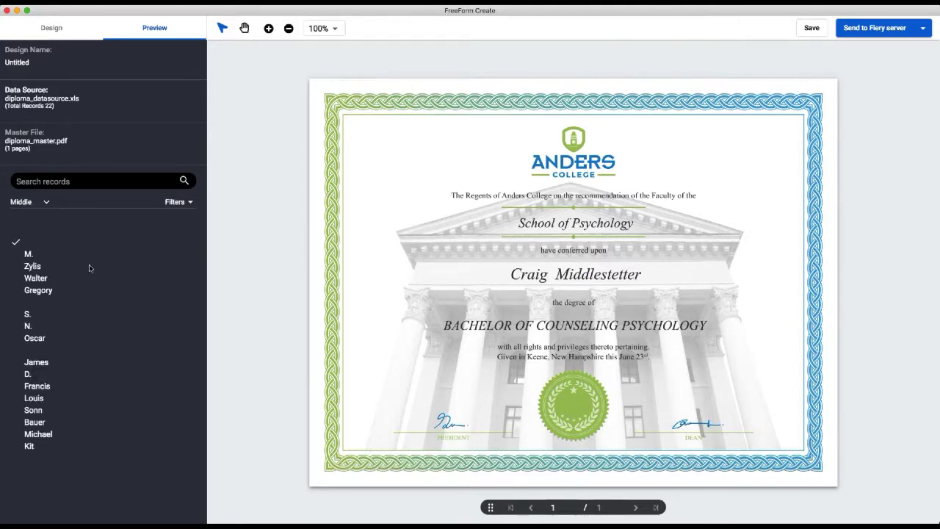
left_click(33, 435)
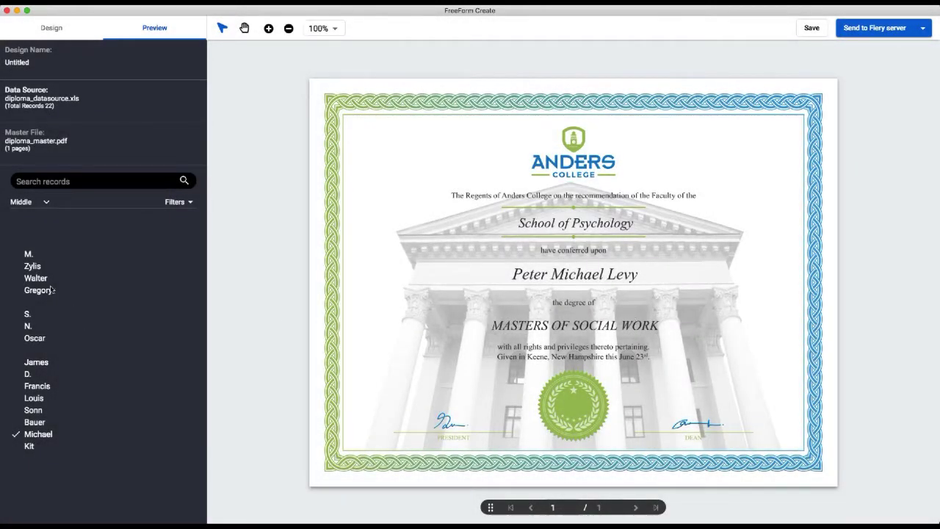
left_click(189, 202)
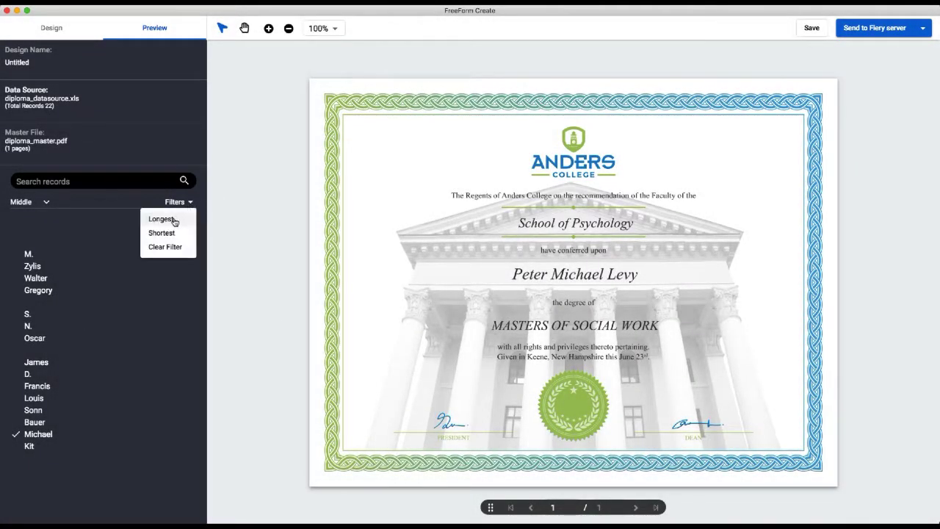
left_click(161, 219)
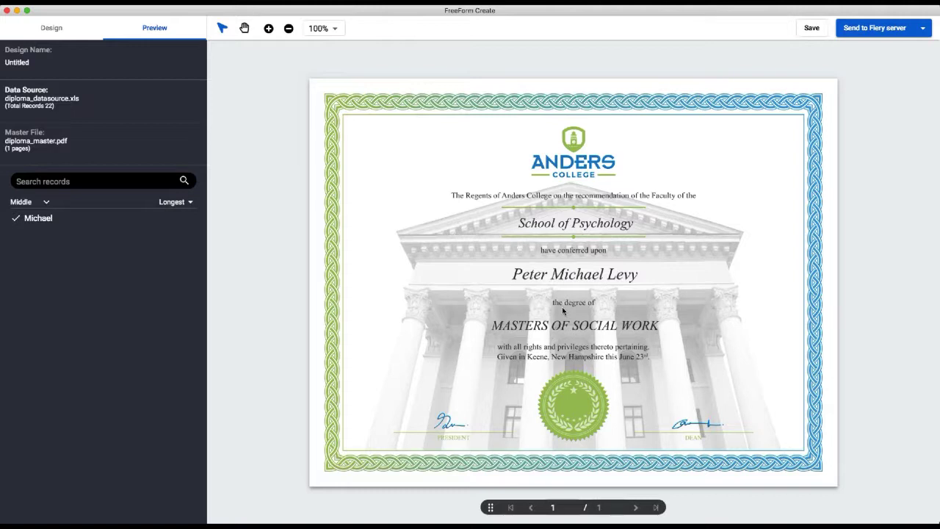